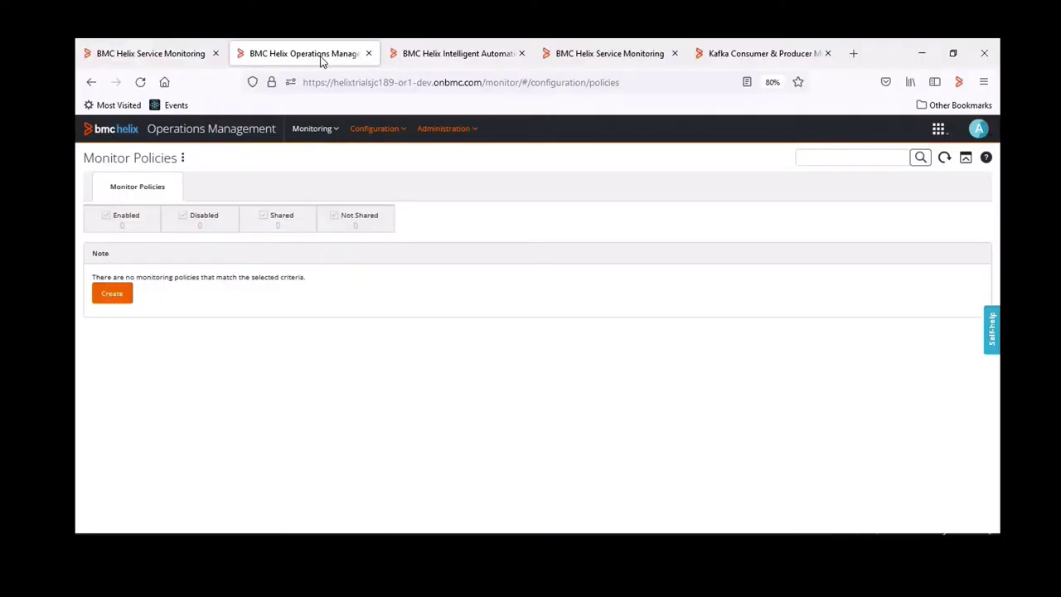
- Review the Monitor Policies page and the list of PATROL Agents in Operations Management
left_click(393, 134)
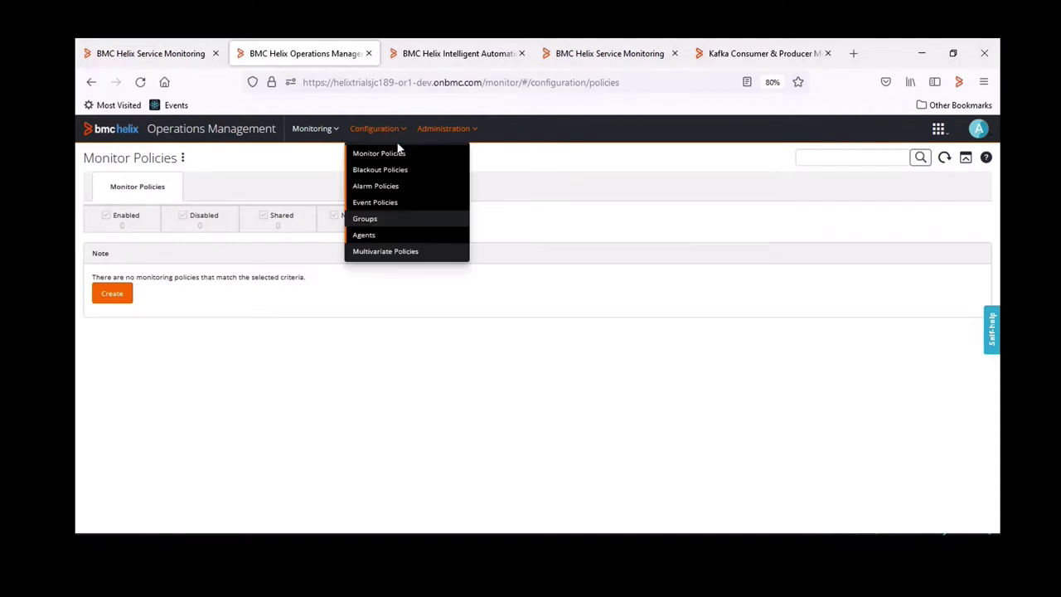
left_click(401, 156)
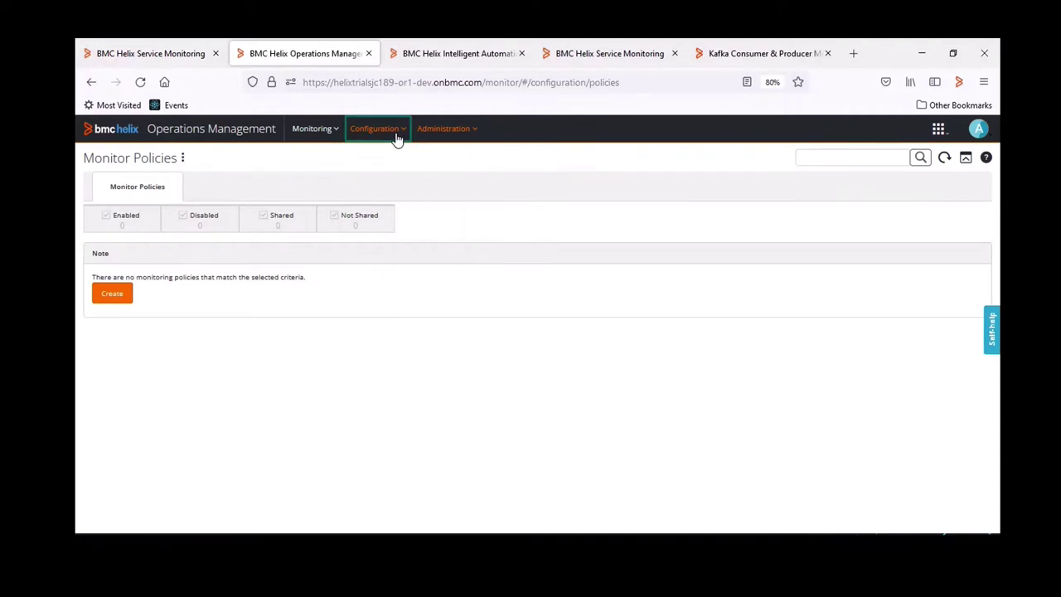
left_click(391, 135)
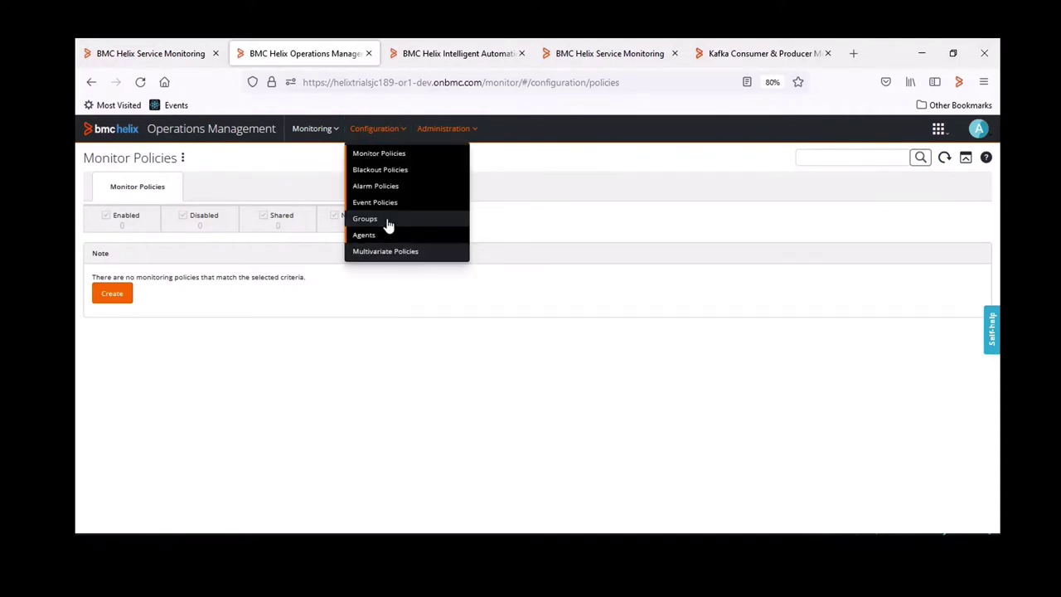
left_click(367, 239)
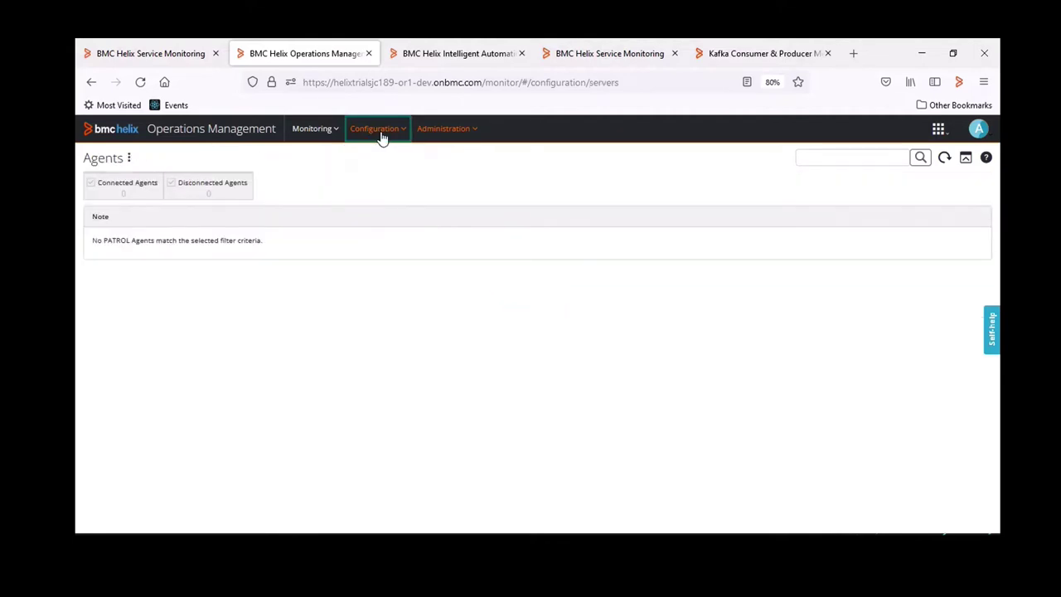
- Check the Alarm Policies and Blackout Policies configuration pages, finishing in BMC Helix Intelligent Automation
left_click(382, 135)
left_click(382, 185)
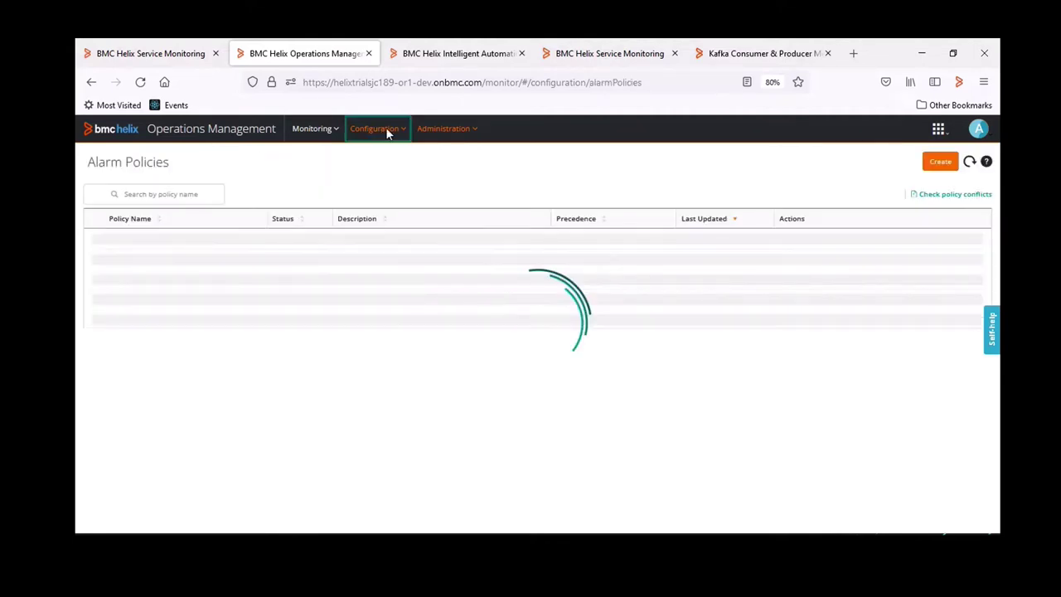
left_click(387, 134)
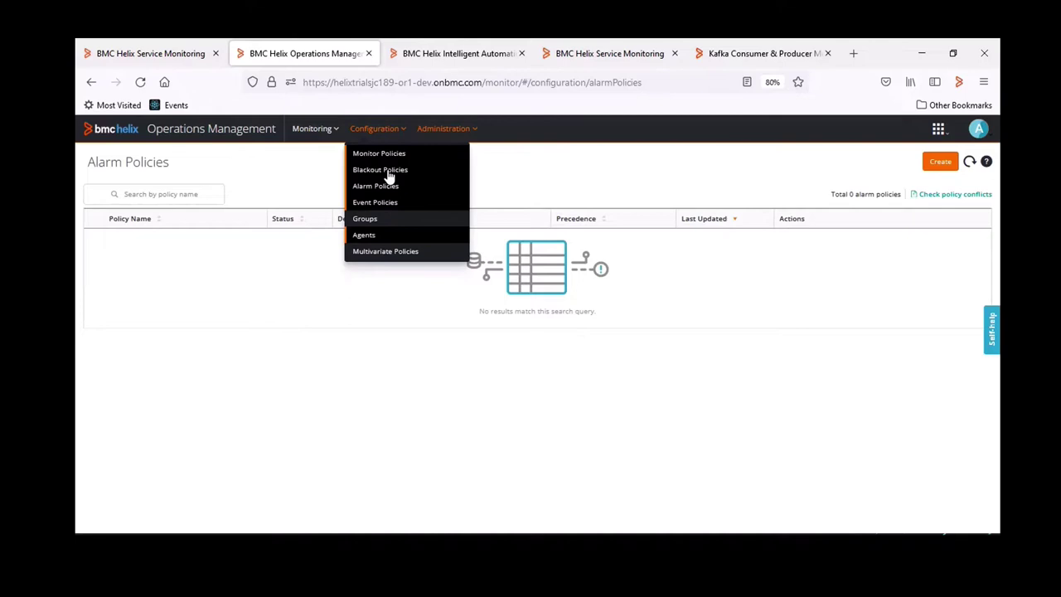
left_click(388, 170)
left_click(467, 55)
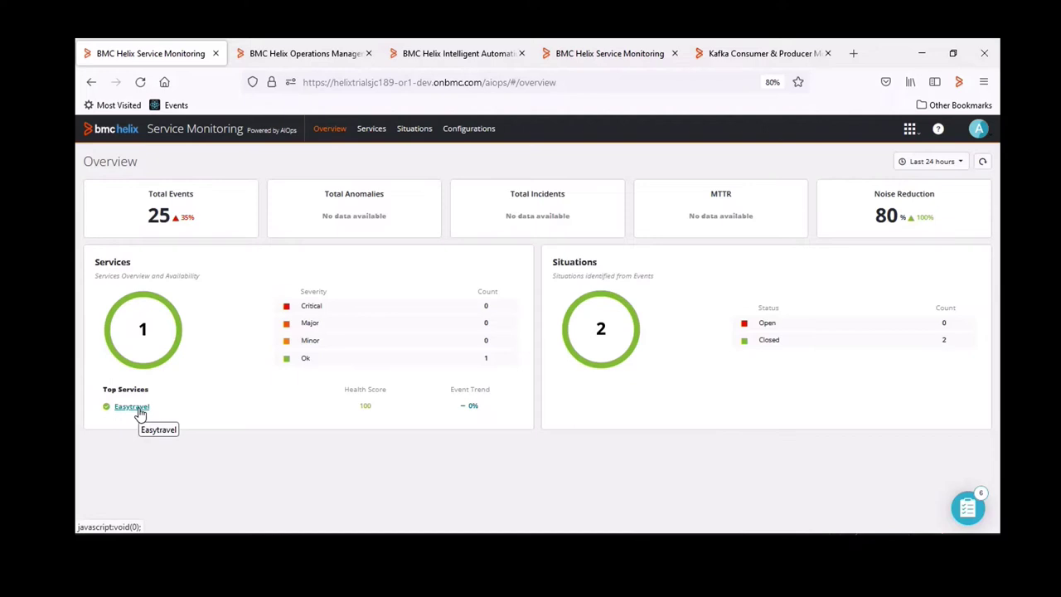
- Inspect the Easytravel service's CI topology from the Service Monitoring overview, including the easytravel EKS cluster, and return to the overview
left_click(137, 408)
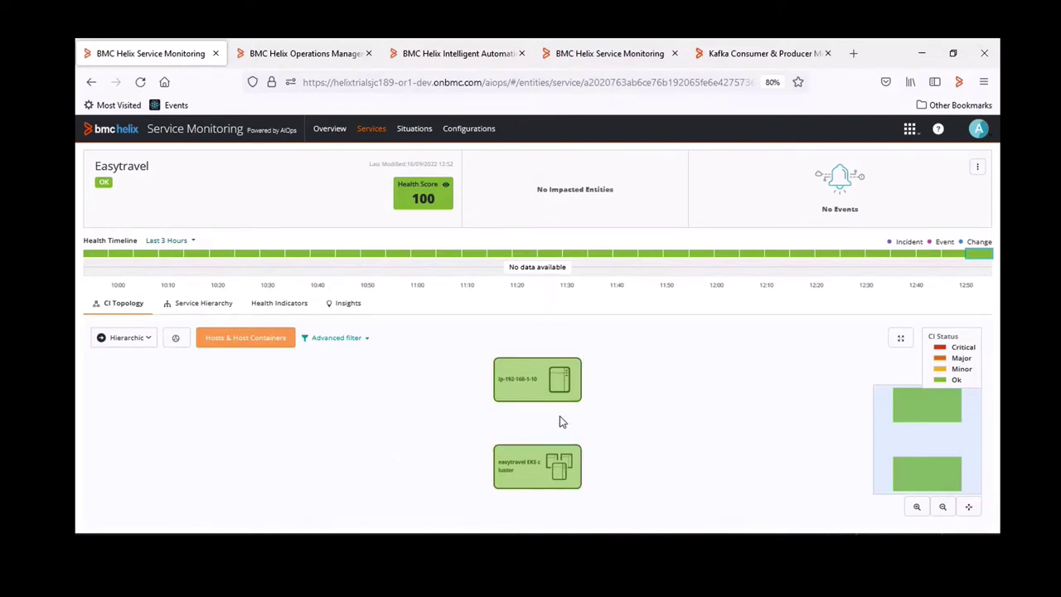
mouse_move(533, 469)
key("alt+Left")
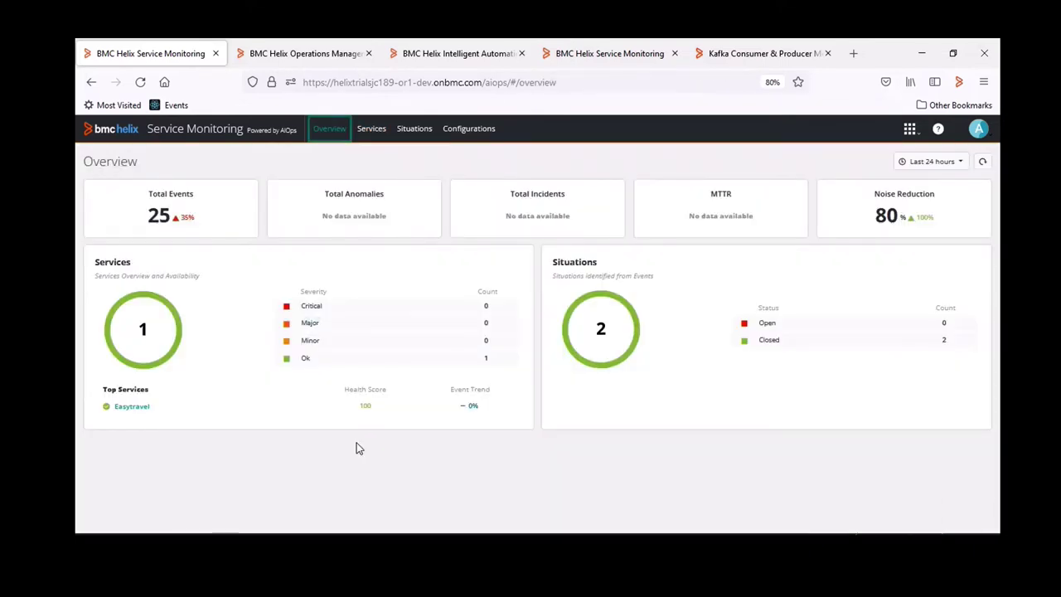
- Open AI Management for the Easytravel service in the Service Monitoring instance hosted on AWS EC2
left_click(613, 53)
left_click(222, 261)
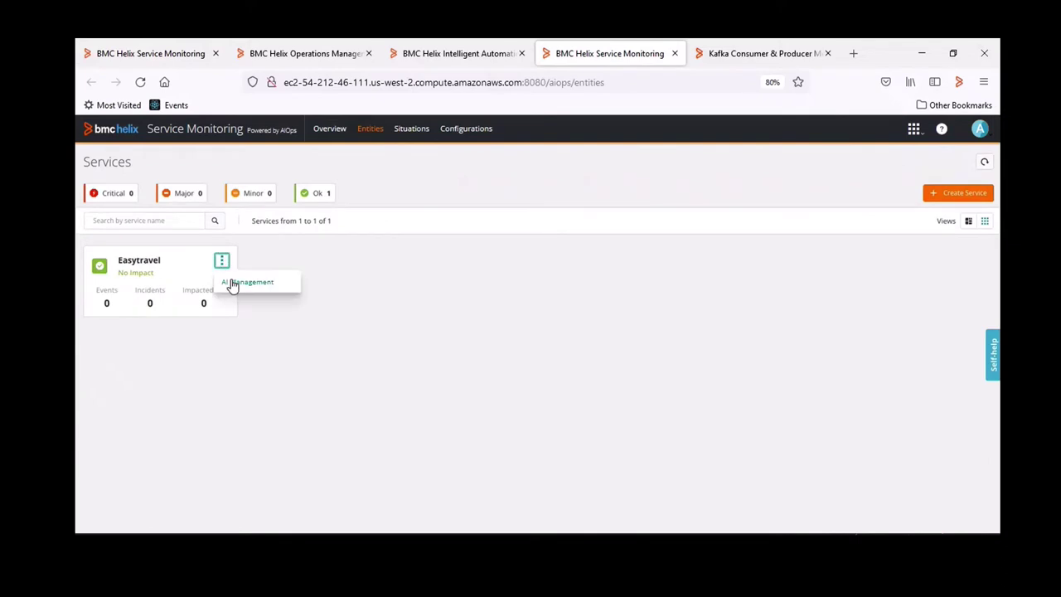
left_click(236, 283)
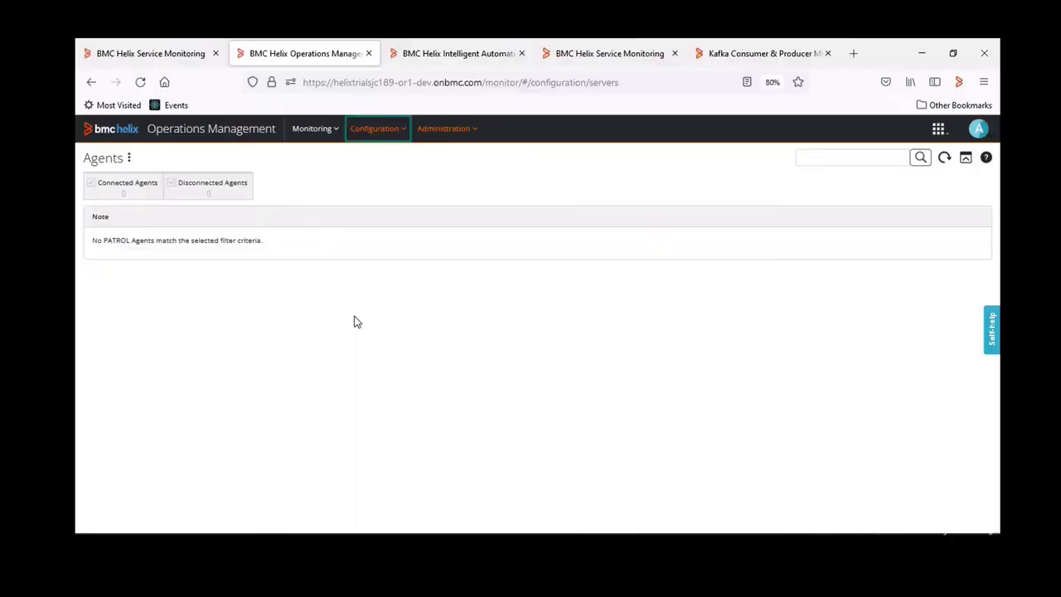
- Reload the Agents list in Operations Management and check the Blackout Policies page
left_click(140, 82)
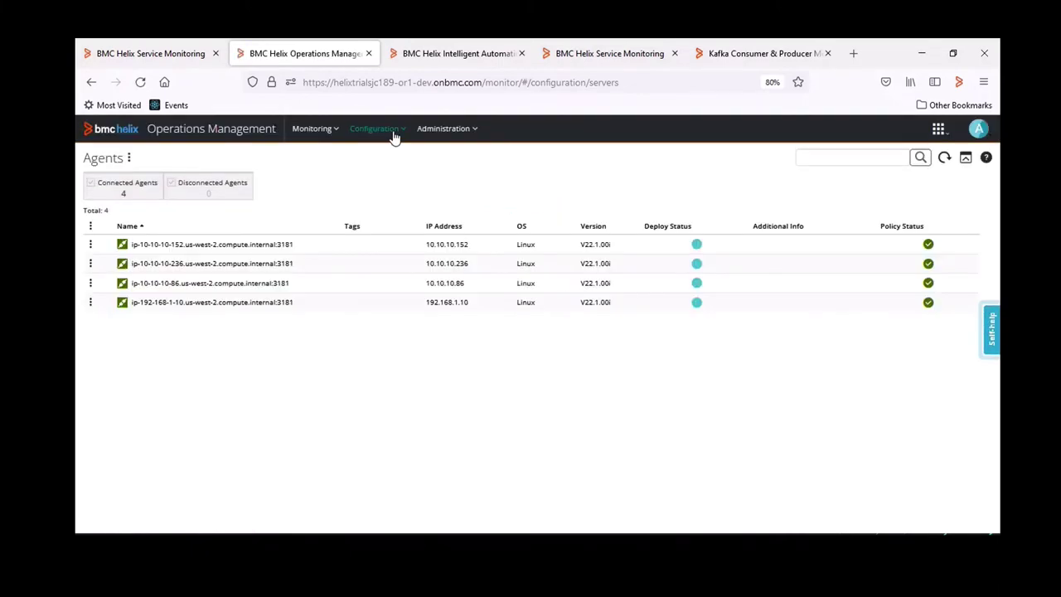
left_click(393, 135)
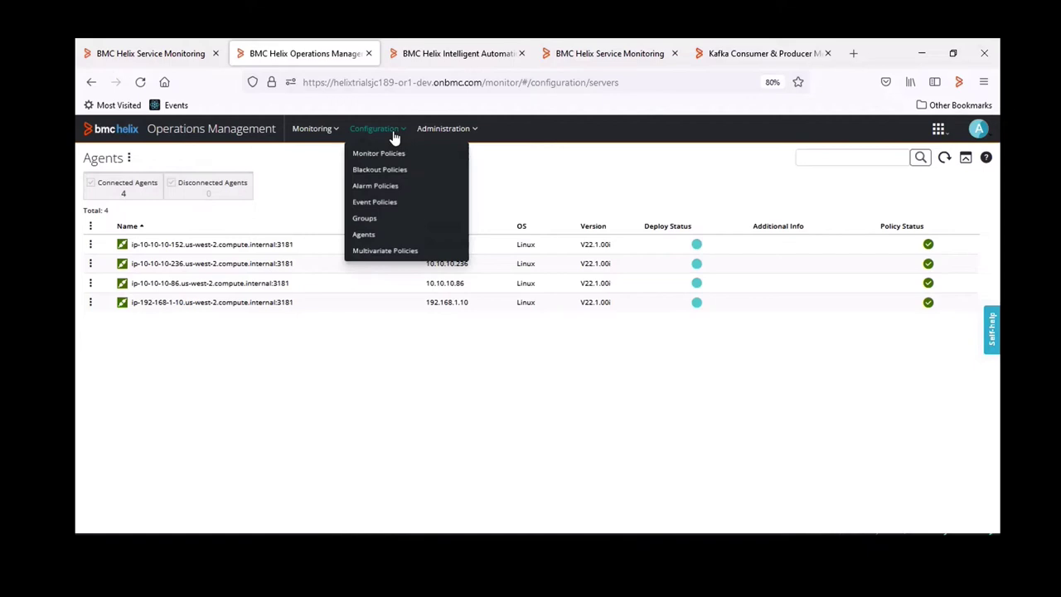
left_click(401, 173)
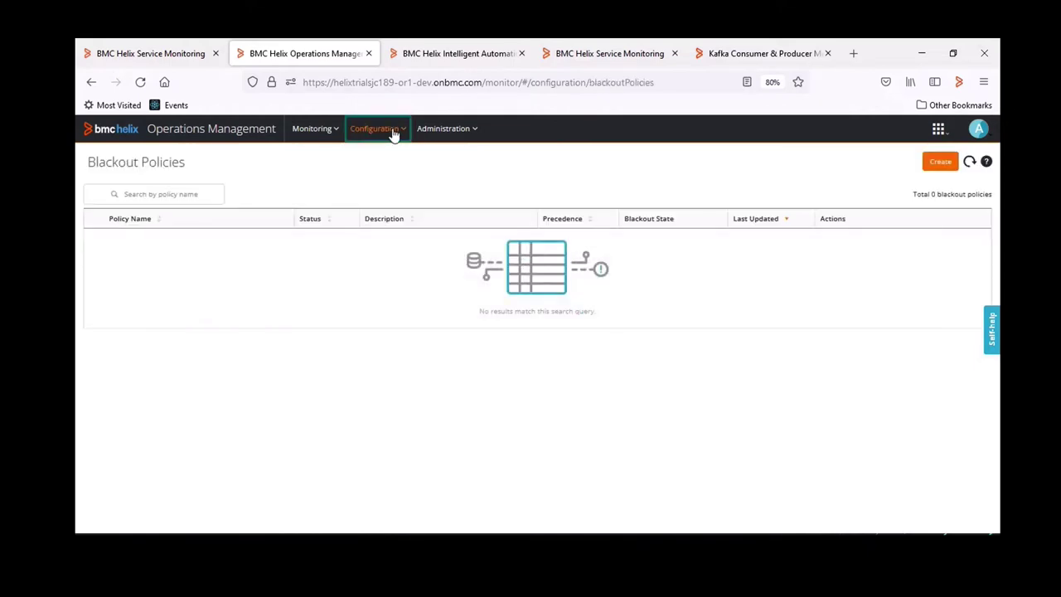
- Review the full list of alarm policies covering booking, home page and Kafka metrics
left_click(394, 136)
left_click(381, 188)
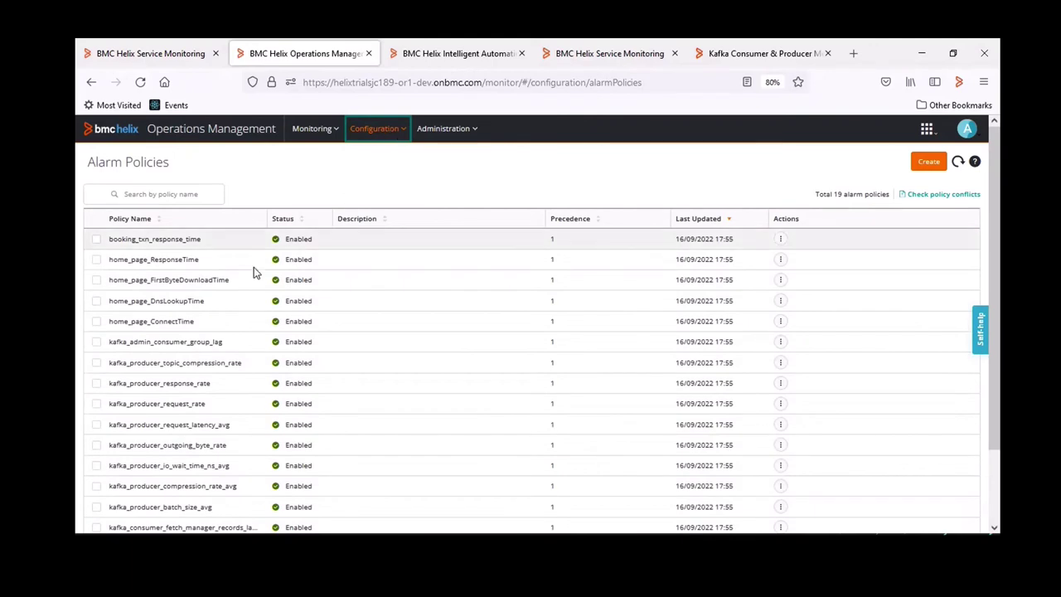
scroll(244, 290, "down", 1)
scroll(244, 289, "down", 1)
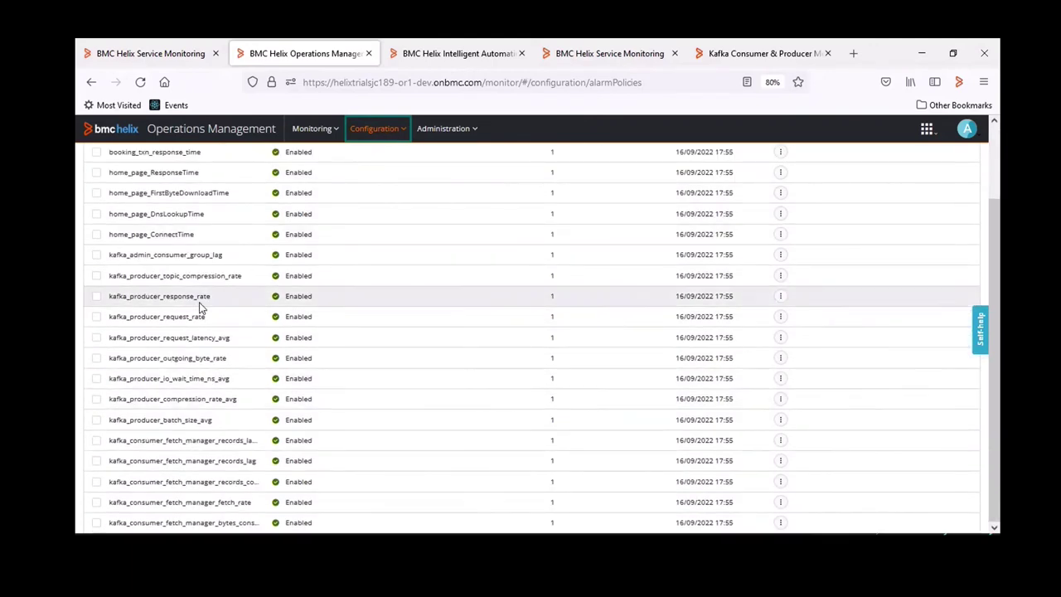
scroll(198, 338, "up", 2)
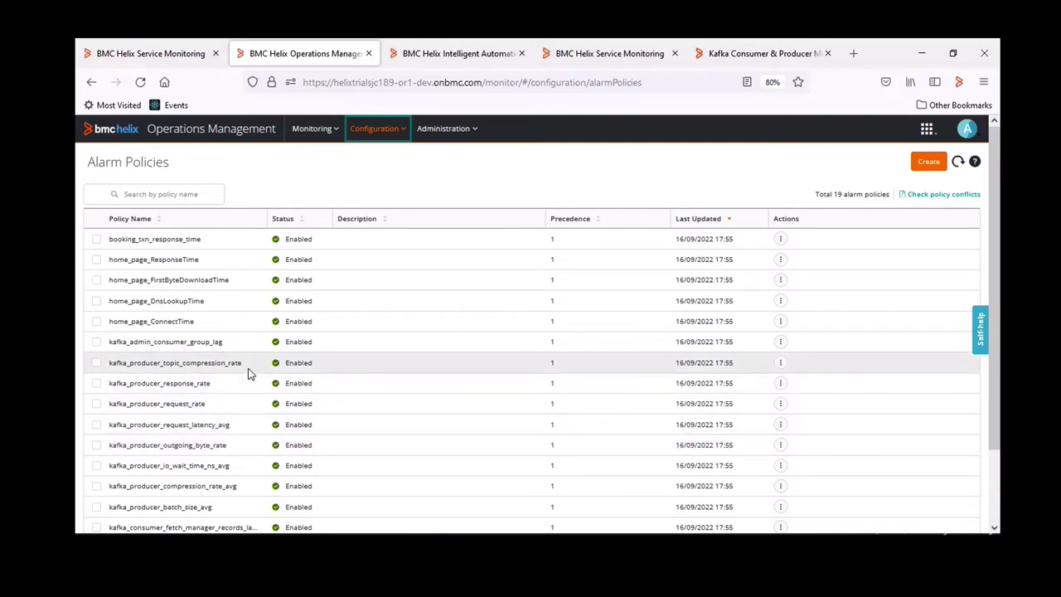
- Check the automation policies and the Easytravel service entity, and examine the Kafka Consumer & Producer Metrics dashboard
key("ctrl+Tab")
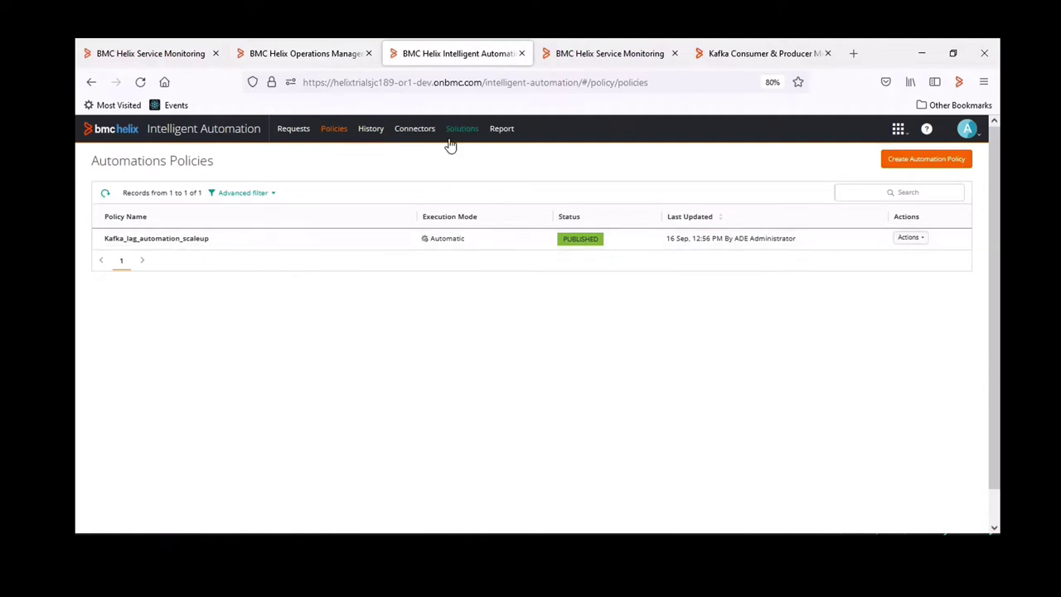
left_click(609, 55)
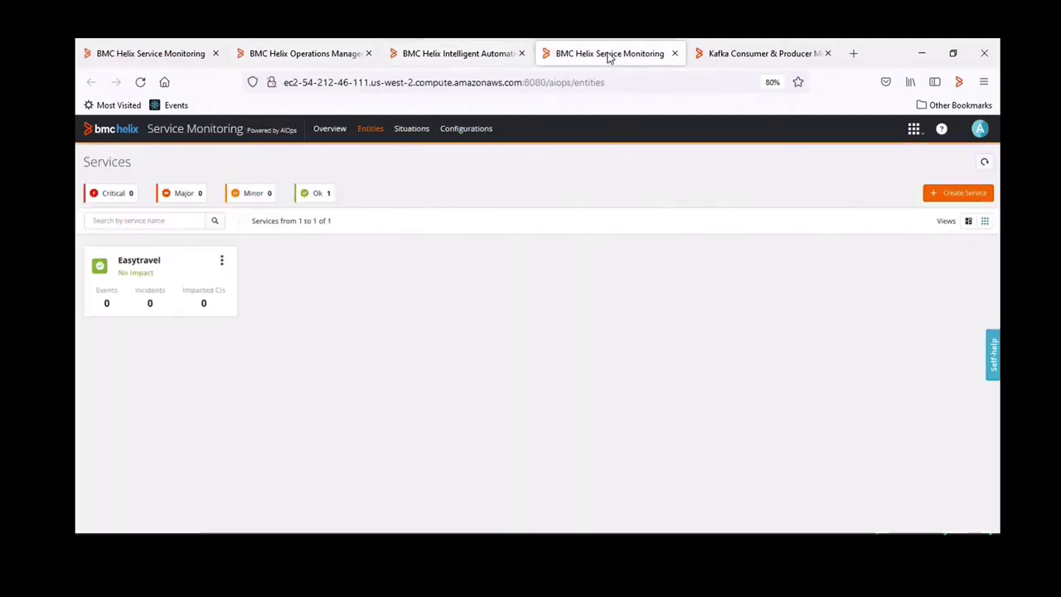
left_click(729, 55)
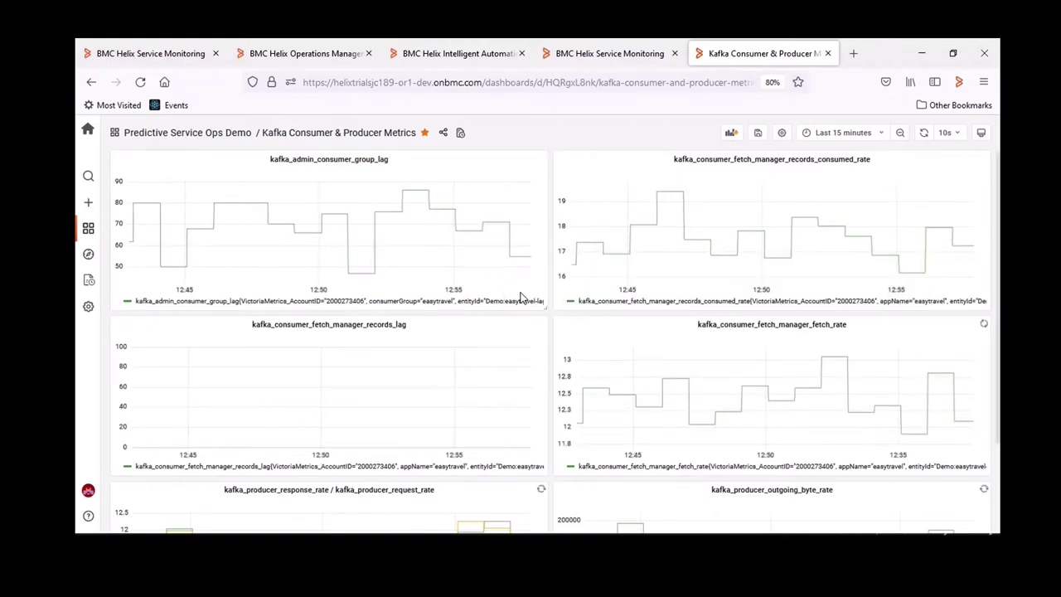
scroll(512, 315, "down", 2)
scroll(512, 315, "up", 2)
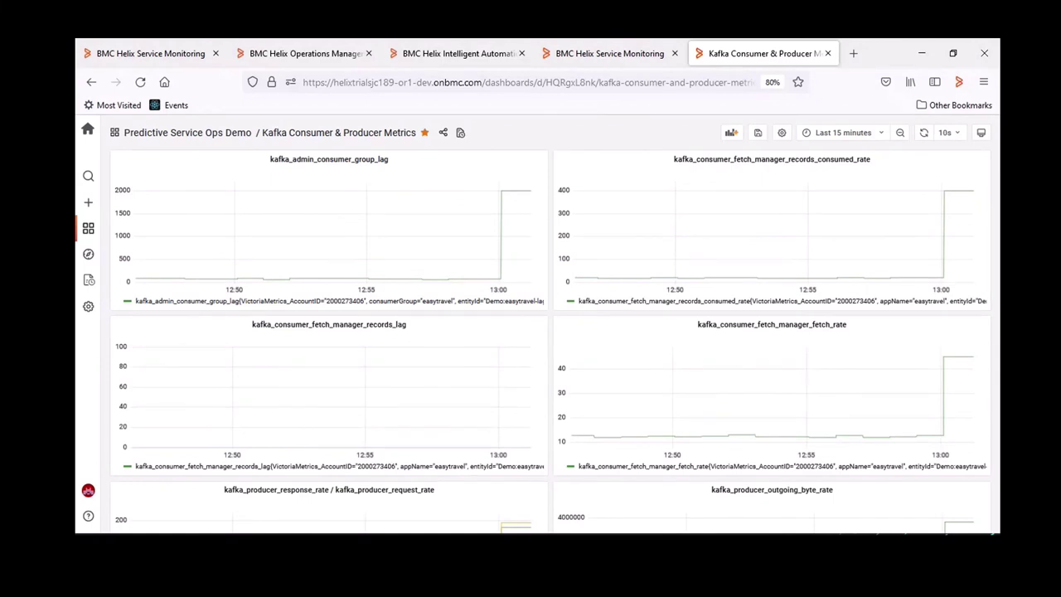
- Open the Easytravel service from the Service Monitoring overview to examine its root cause isolation and causal events
key("ctrl+Tab")
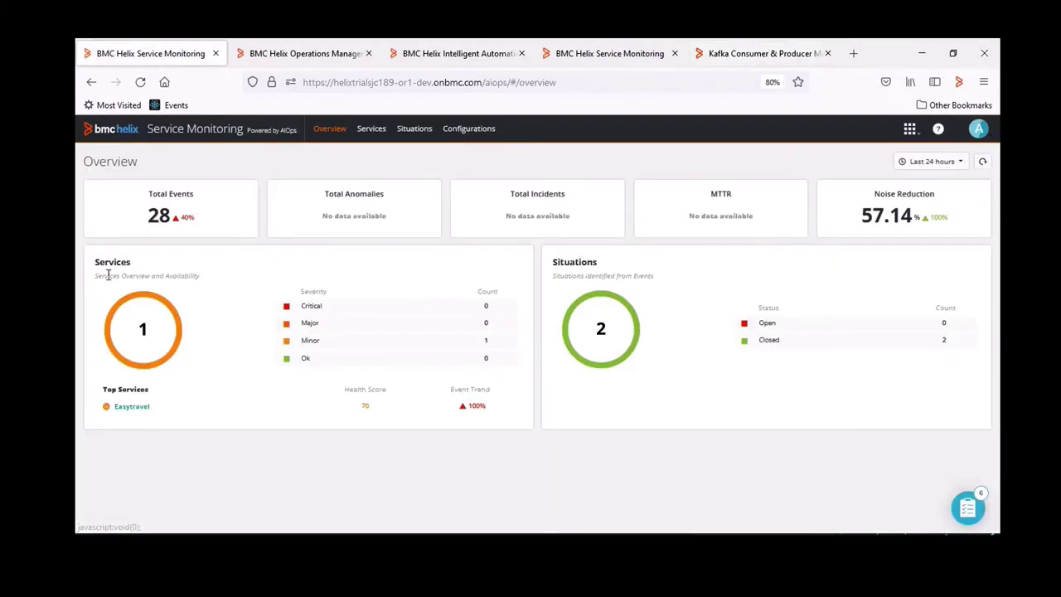
left_click(139, 413)
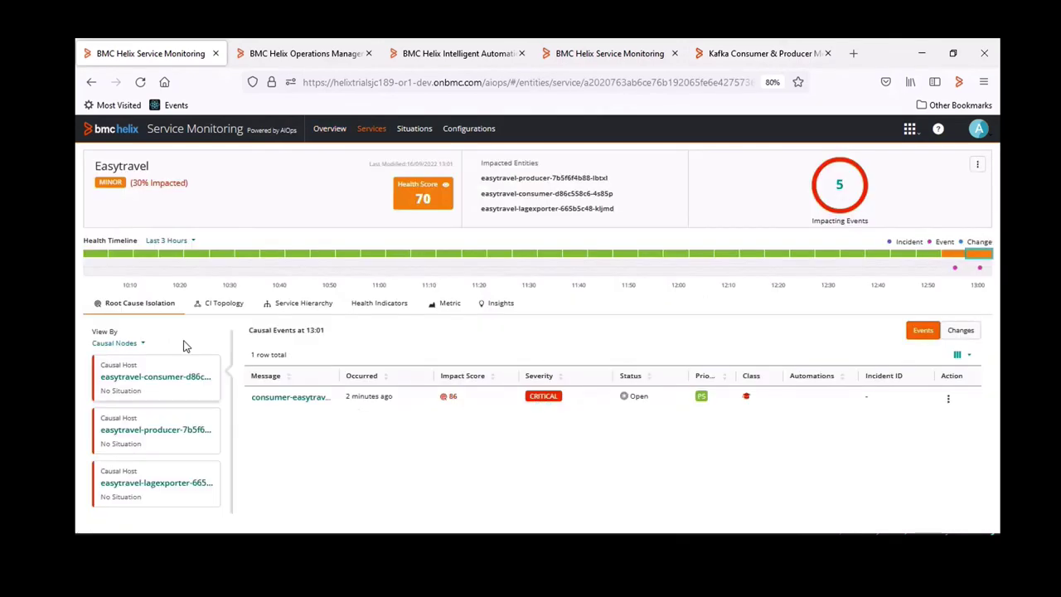
- Check the Intelligent Automation run history for the 16 Sep, 01:00 PM run of Kafka_lag_automation_scaleup
left_click(481, 54)
left_click(370, 129)
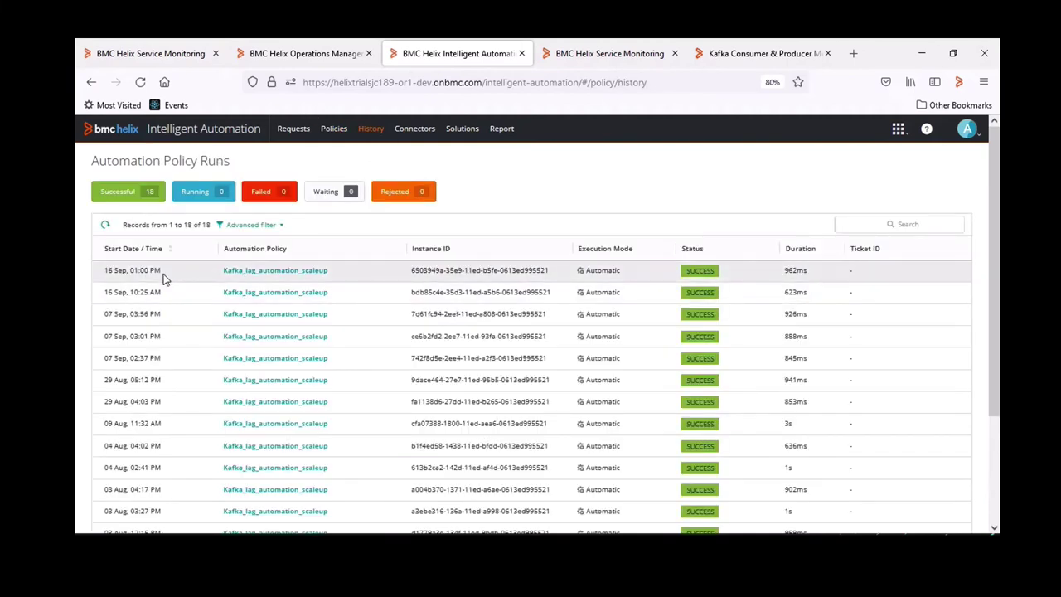
double_click(144, 271)
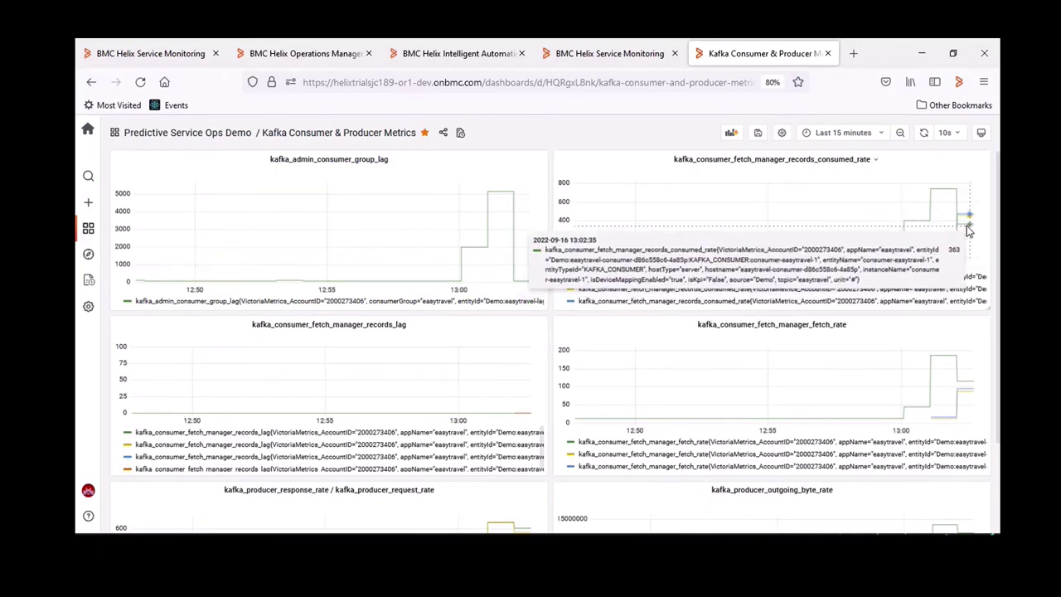
- Compare the Easytravel health on the Service Monitoring overview with the Kafka consumer metrics, ending on the overview
key("ctrl+Tab")
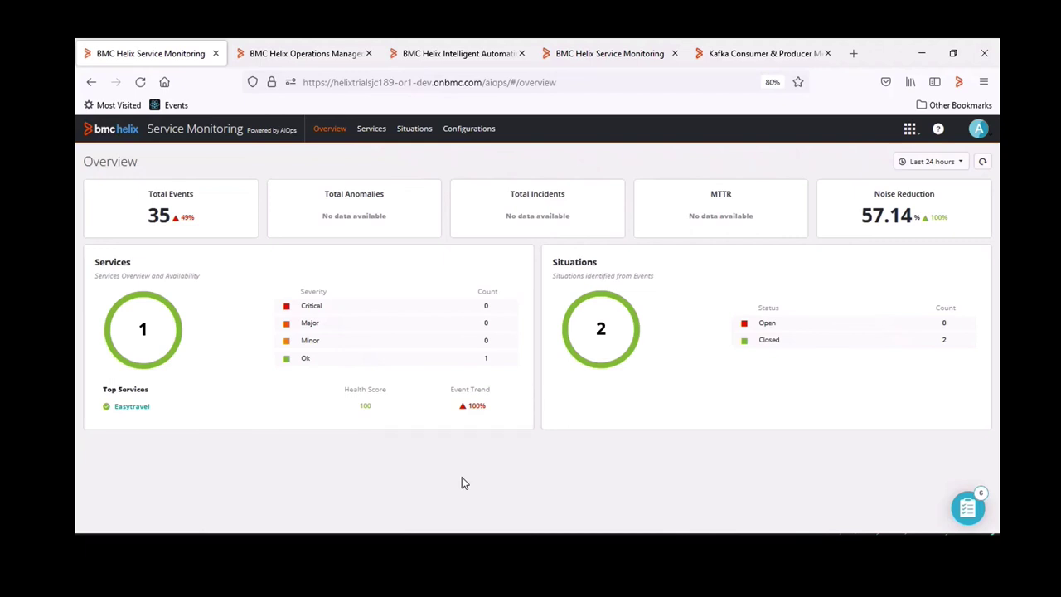
key("ctrl+shift+Tab")
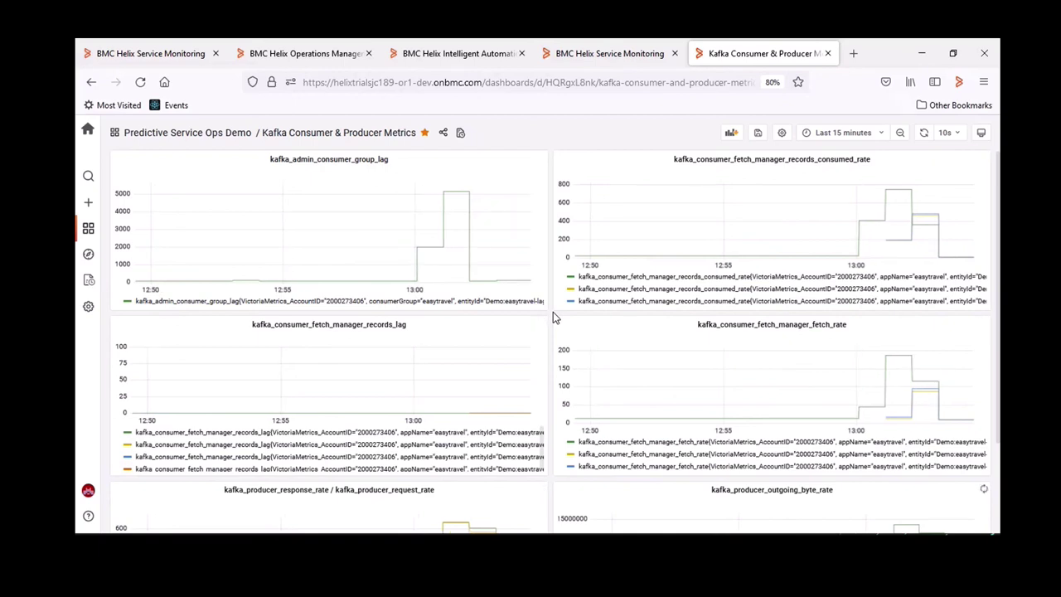
left_click(162, 53)
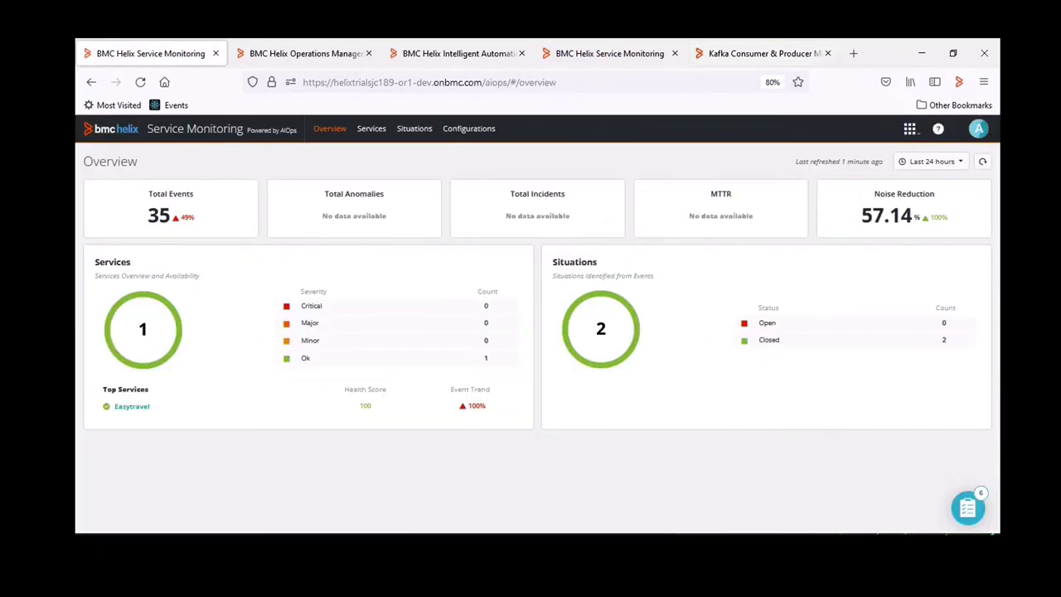